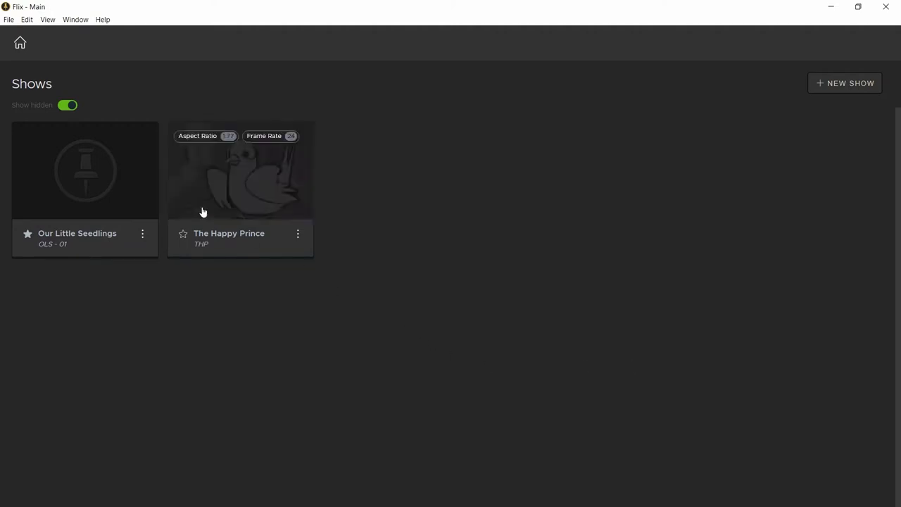
# Step: Open the application's File menu from the Shows page
pyautogui.moveTo(148, 178)
pyautogui.click(8, 19)
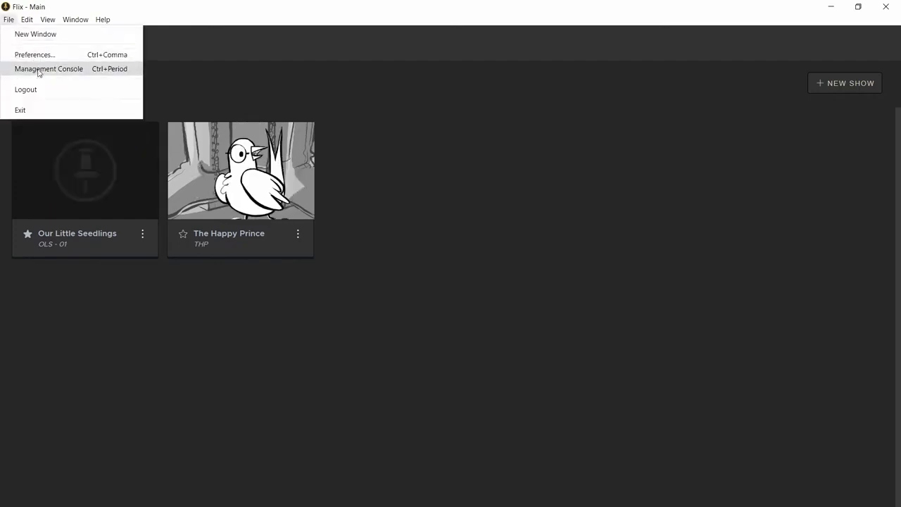
# Step: In the Management Console, delete a non-admin user account from the user list
pyautogui.click(102, 70)
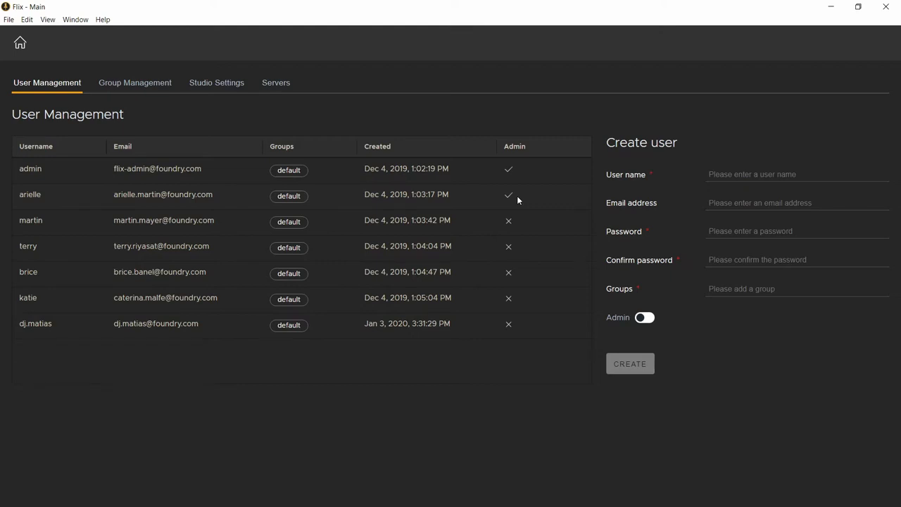
pyautogui.click(528, 250)
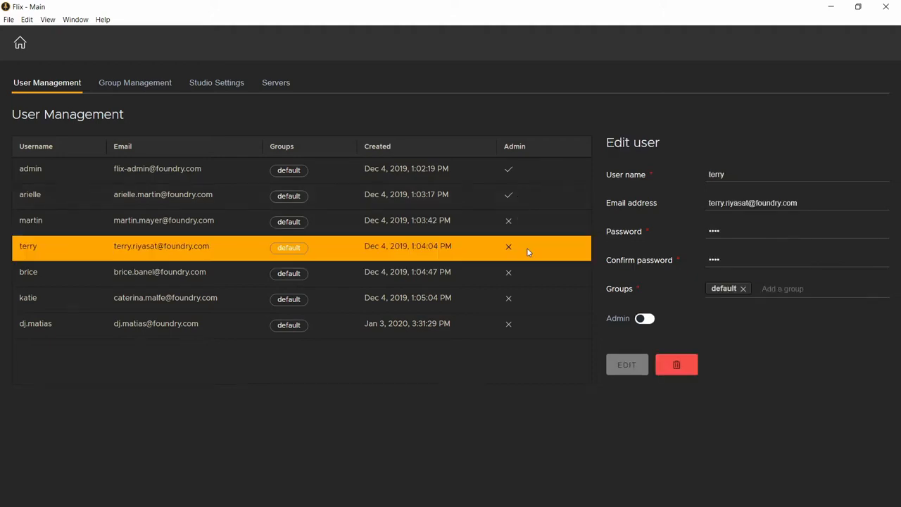
pyautogui.click(677, 364)
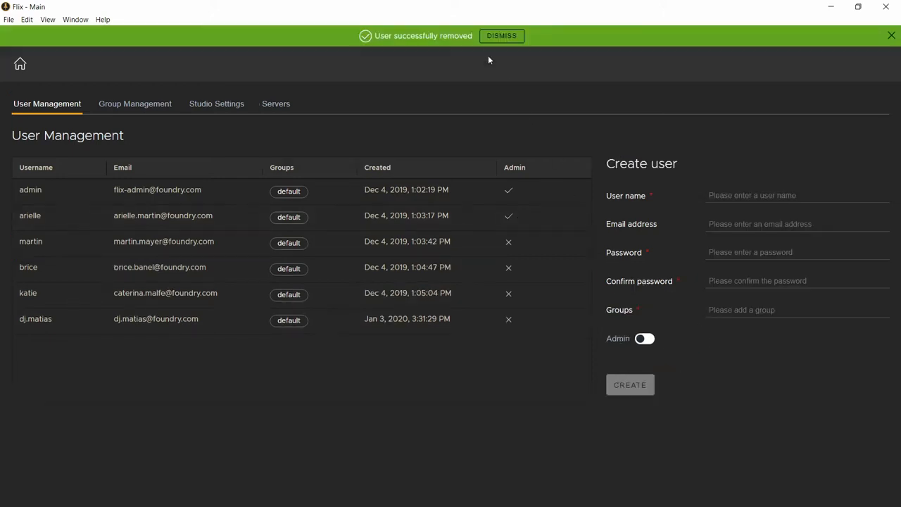
pyautogui.click(408, 246)
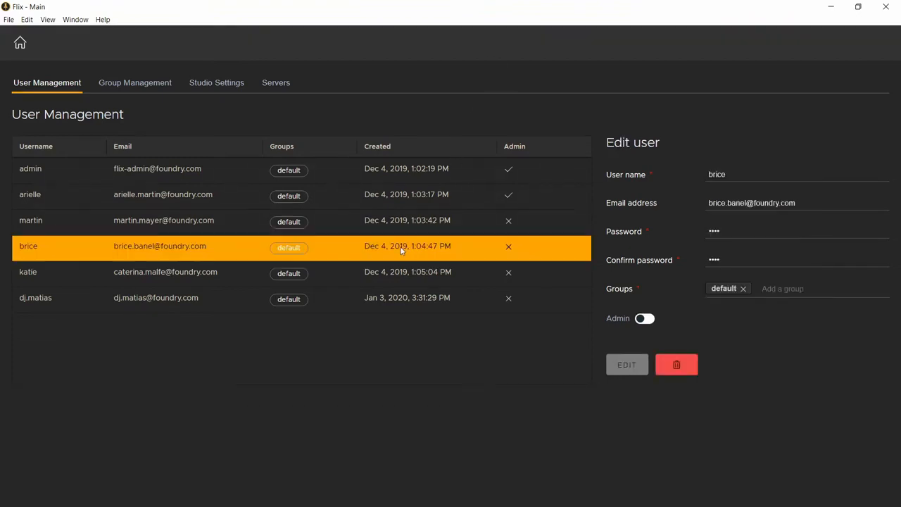
# Step: Create user 'Sketcher' with a confirmed password in the default group, then dismiss the success banner
pyautogui.click(401, 249)
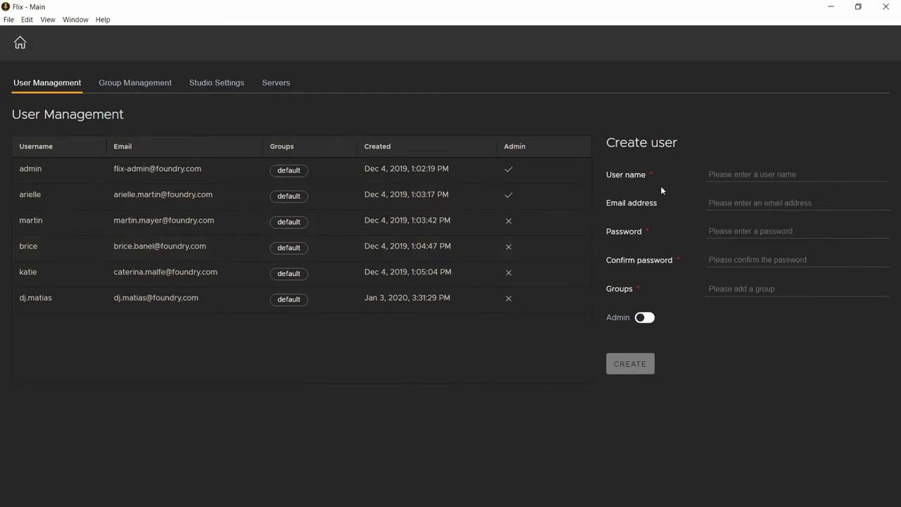
pyautogui.click(751, 175)
pyautogui.write('Sketcher')
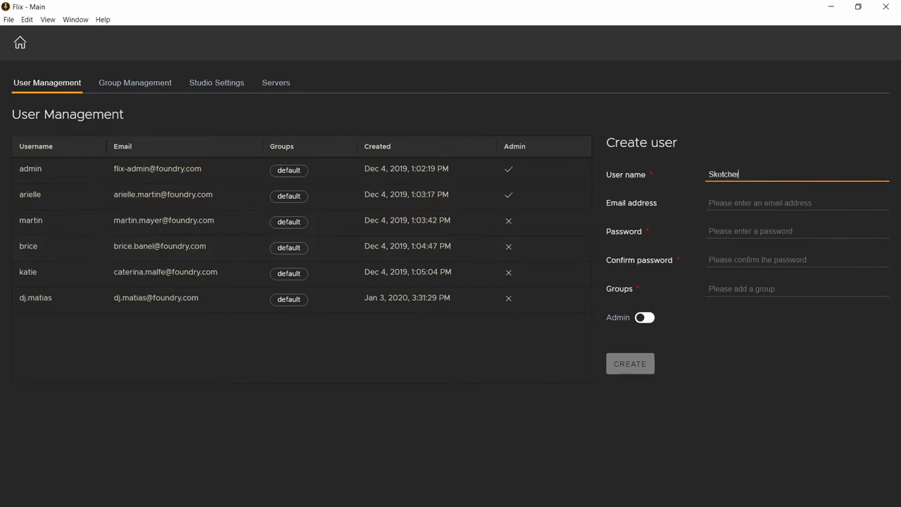
pyautogui.click(721, 231)
pyautogui.write('********')
pyautogui.click(721, 260)
pyautogui.write('********')
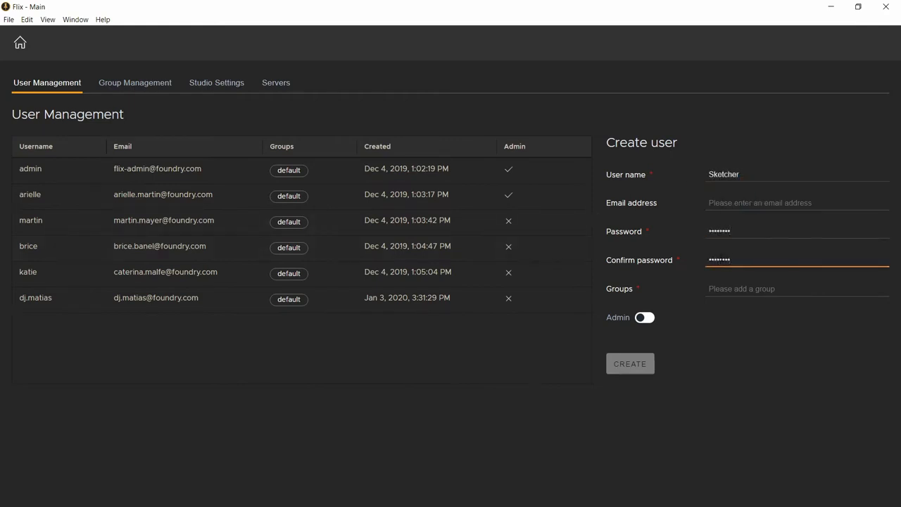
pyautogui.click(725, 288)
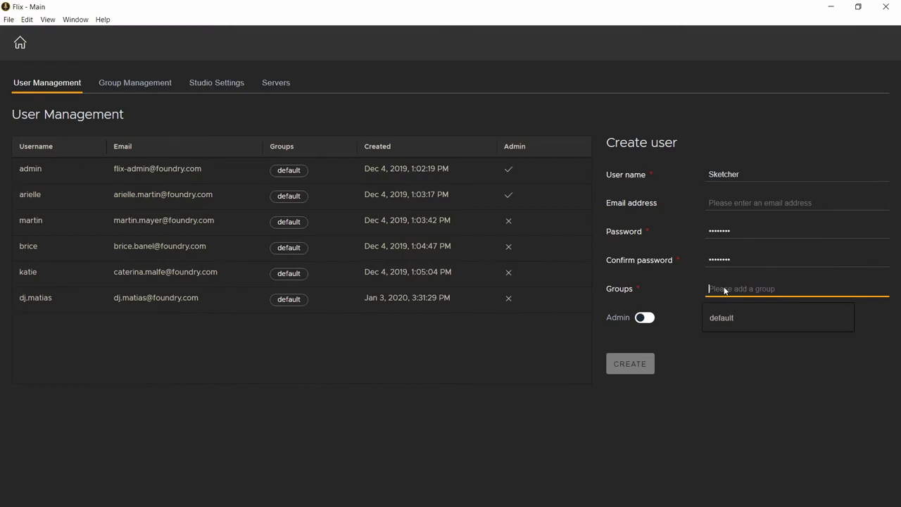
pyautogui.click(721, 317)
pyautogui.click(630, 365)
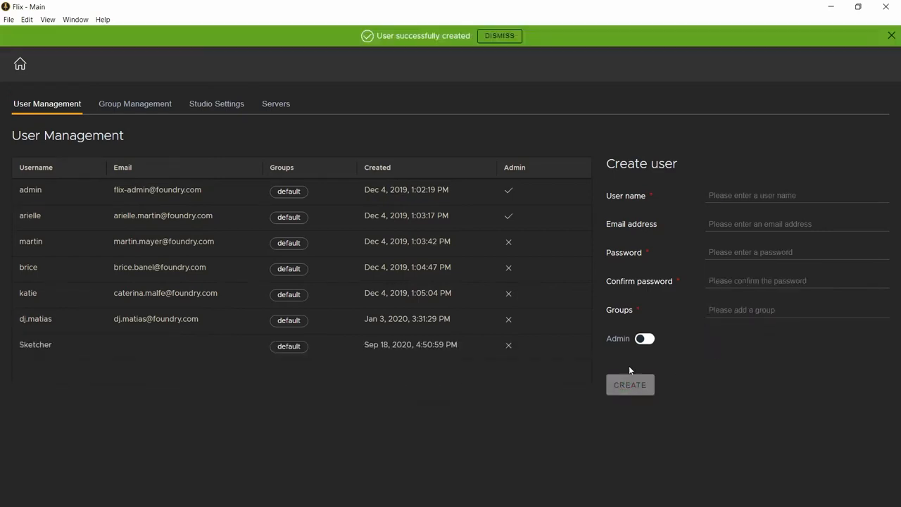
pyautogui.click(496, 33)
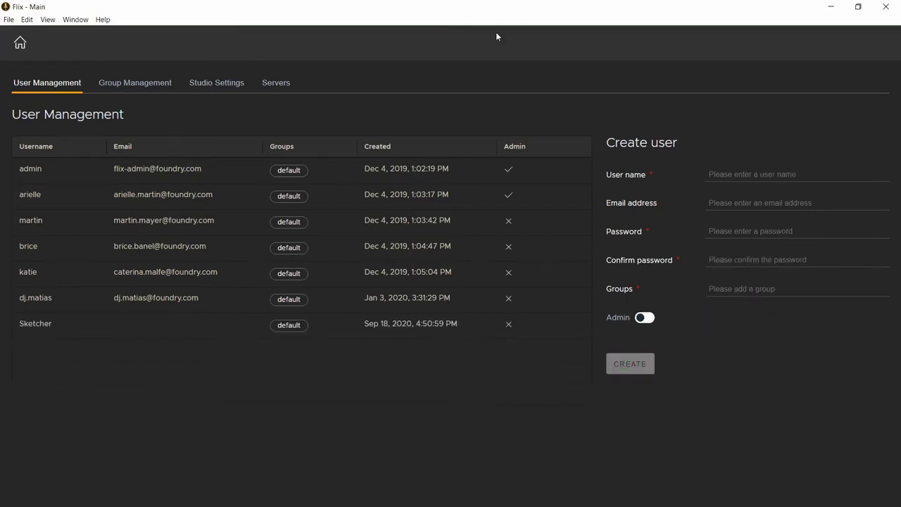
# Step: Create a group titled OLS in Group Management and return to the user list
pyautogui.click(152, 88)
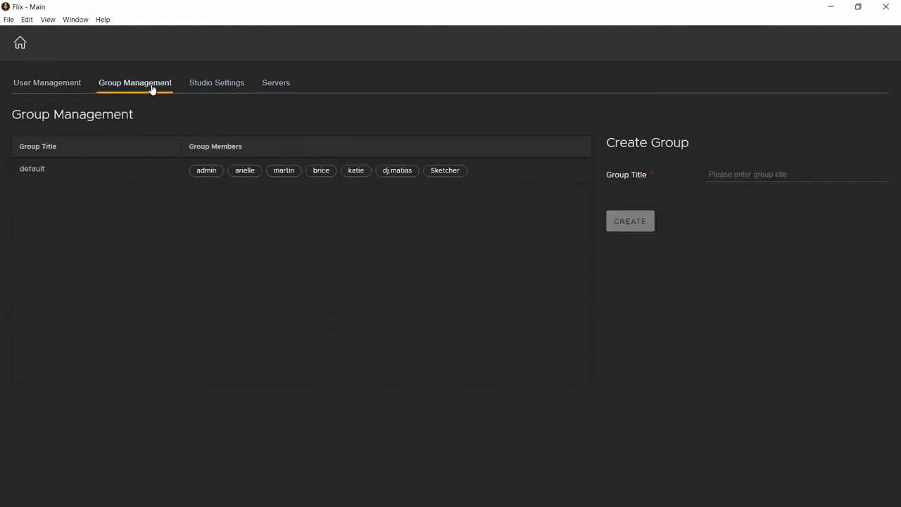
pyautogui.click(725, 174)
pyautogui.write('OLS')
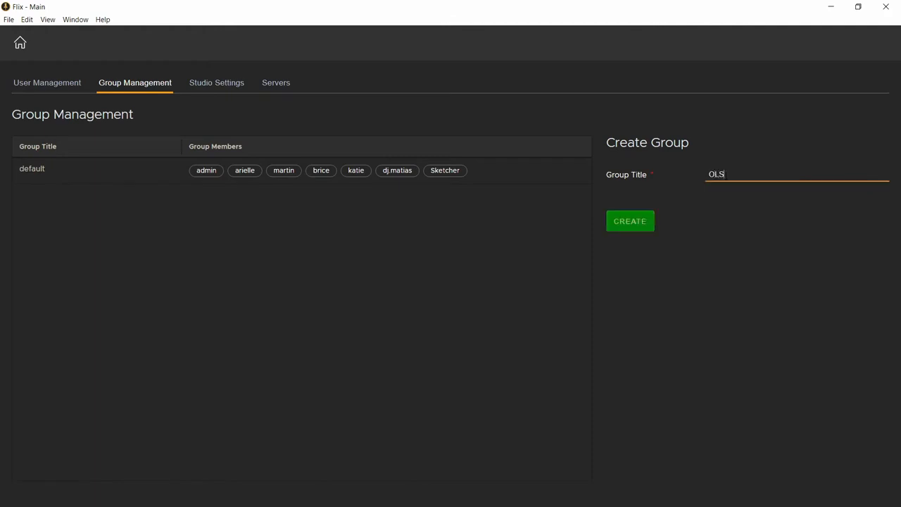
pyautogui.click(637, 222)
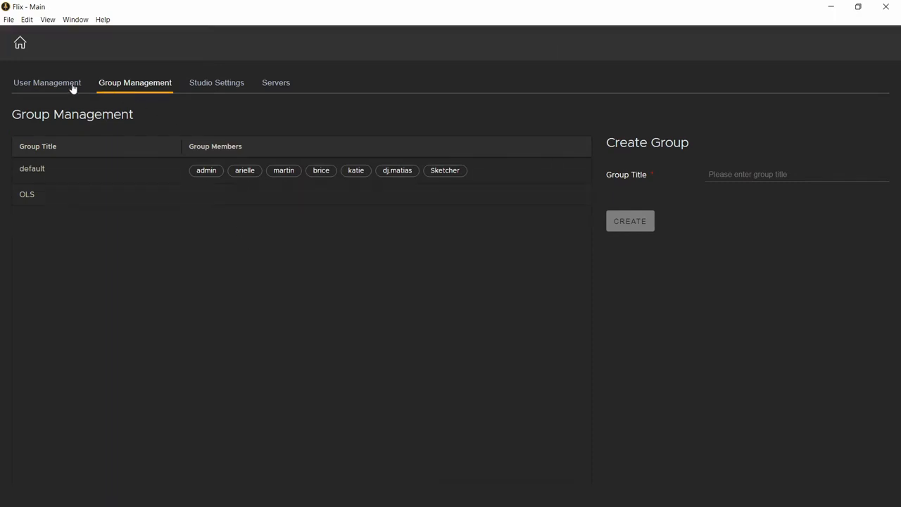
pyautogui.click(74, 90)
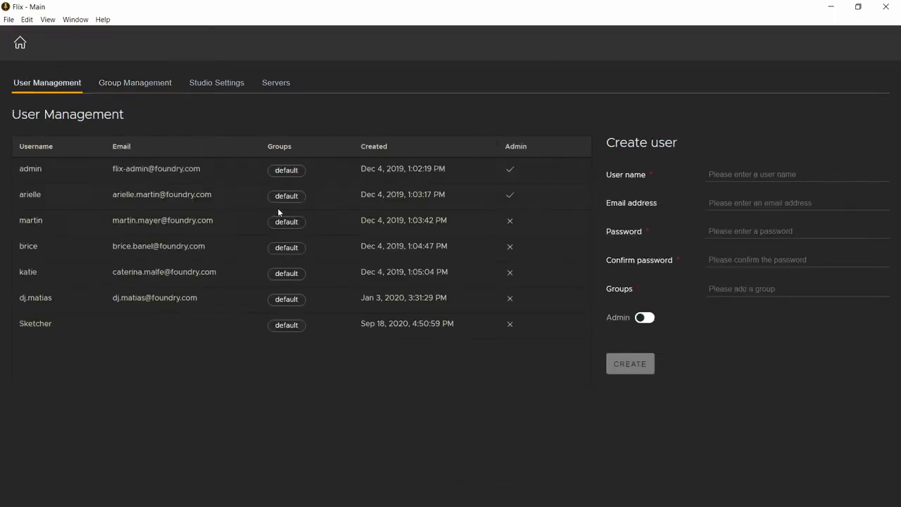
# Step: Move Sketcher from the default group into OLS only and save
pyautogui.click(200, 320)
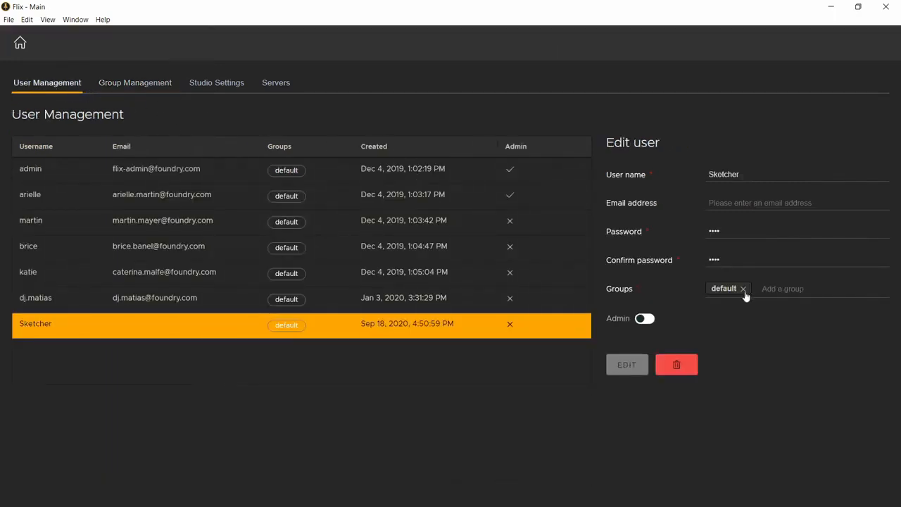
pyautogui.click(768, 291)
pyautogui.click(771, 314)
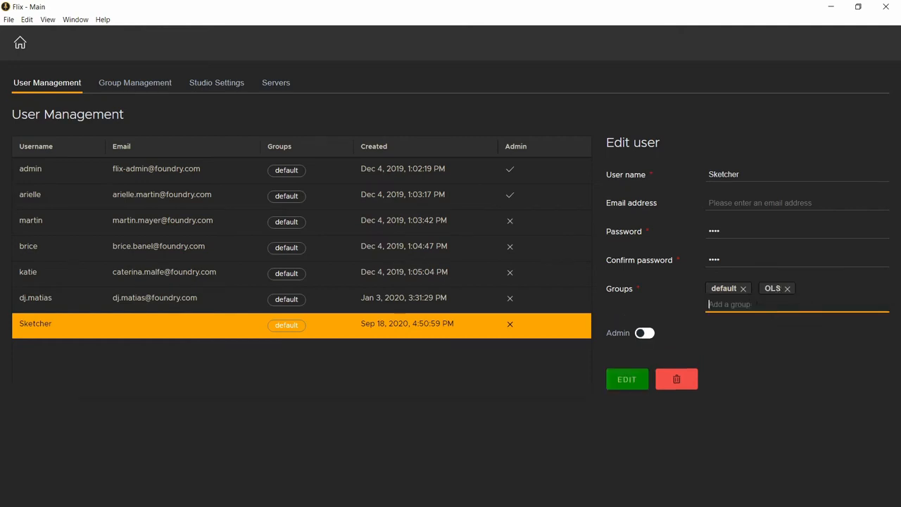
pyautogui.click(743, 289)
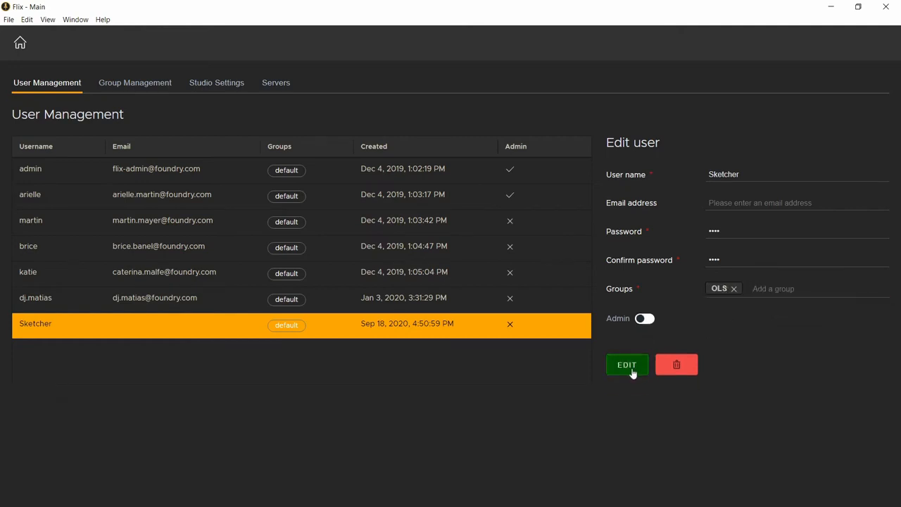
pyautogui.click(634, 375)
# Step: Add the second admin user to the OLS group while keeping default
pyautogui.click(181, 216)
pyautogui.click(770, 309)
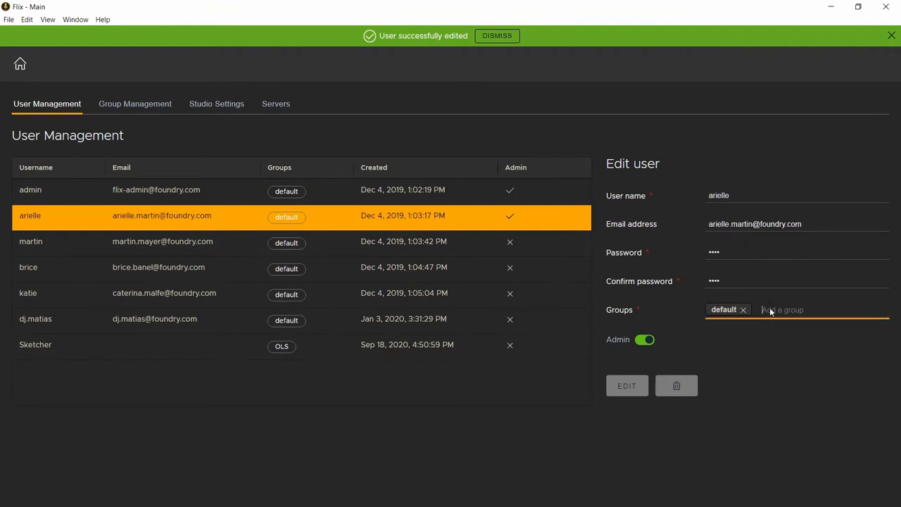
pyautogui.click(767, 336)
pyautogui.click(629, 387)
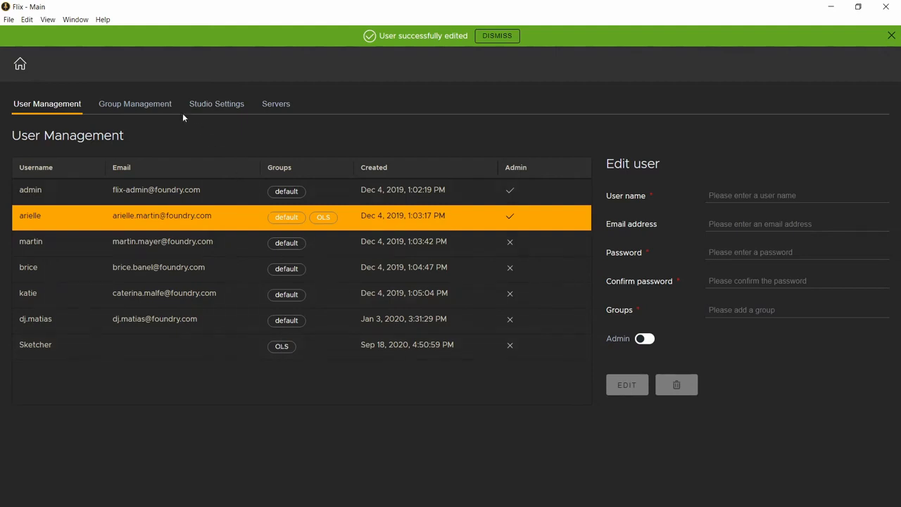
# Step: In Our Little Seedlings' permissions, replace the default group with OLS and update the show
pyautogui.click(21, 64)
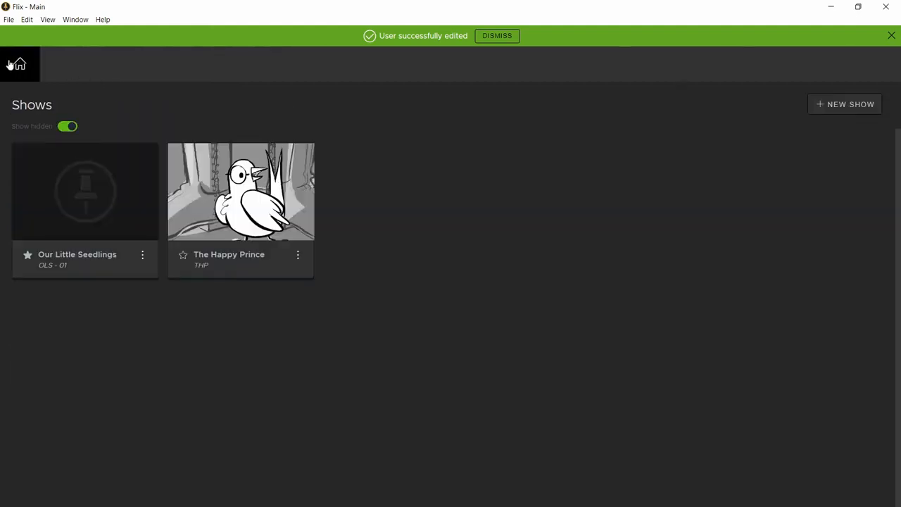
pyautogui.click(142, 258)
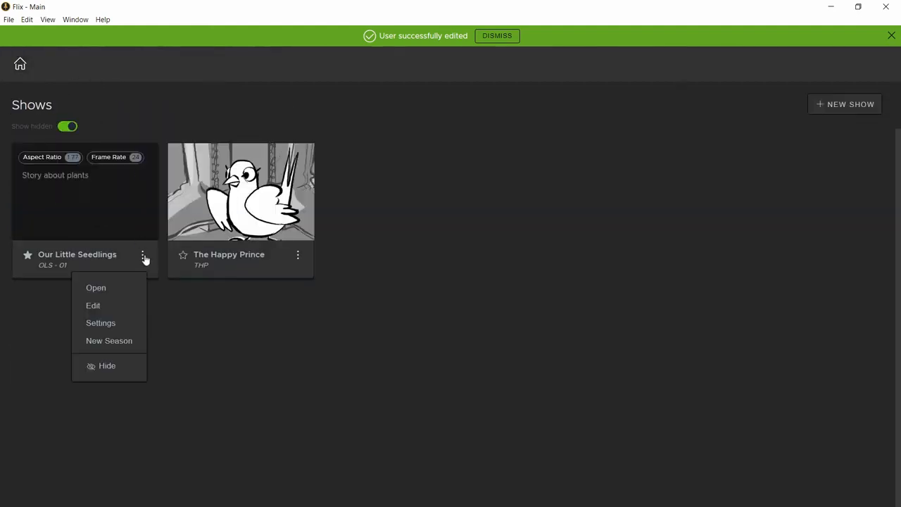
pyautogui.click(110, 308)
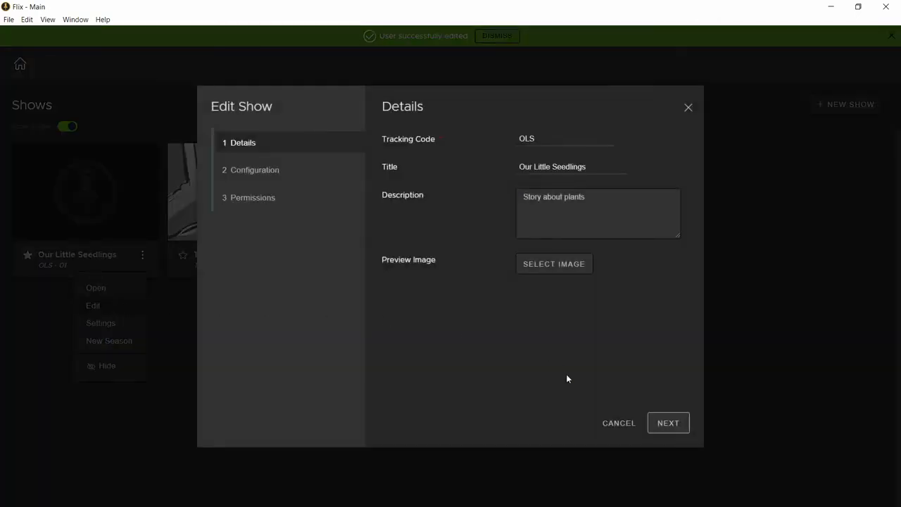
pyautogui.click(682, 428)
pyautogui.click(681, 428)
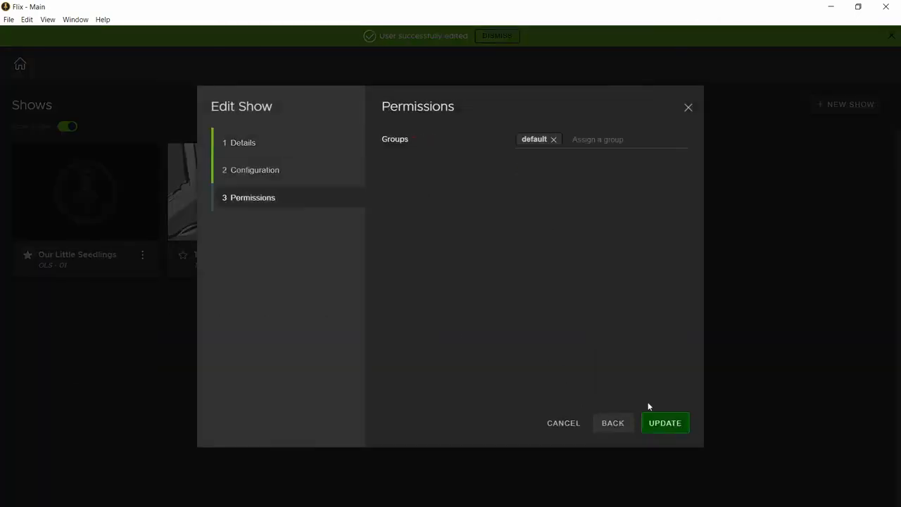
pyautogui.click(603, 141)
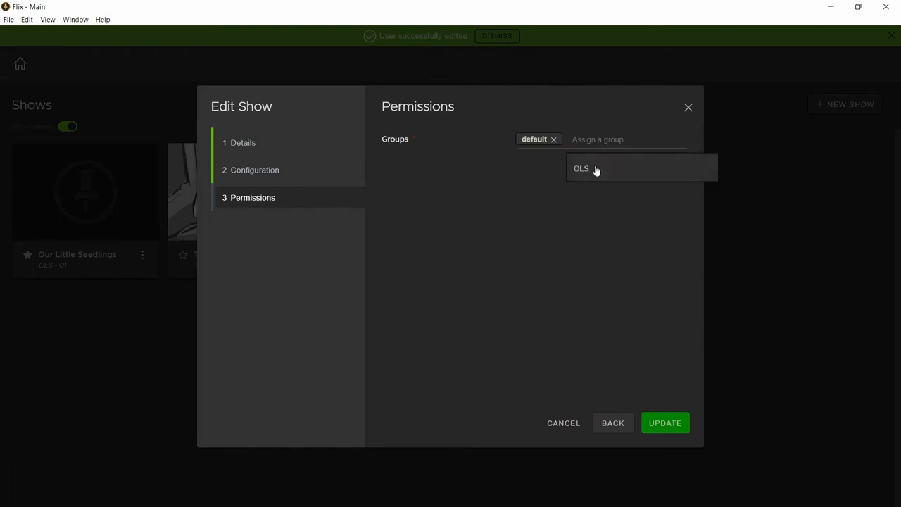
pyautogui.click(598, 171)
pyautogui.click(553, 139)
pyautogui.click(664, 422)
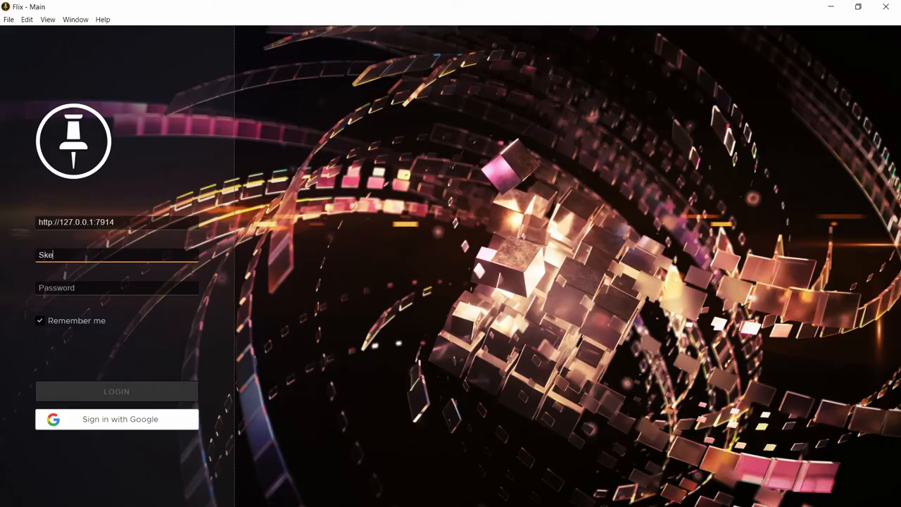
# Step: Log in as Sketcher using the account password
pyautogui.write('tcher')
pyautogui.click(75, 284)
pyautogui.write('password')
pyautogui.press('Return')
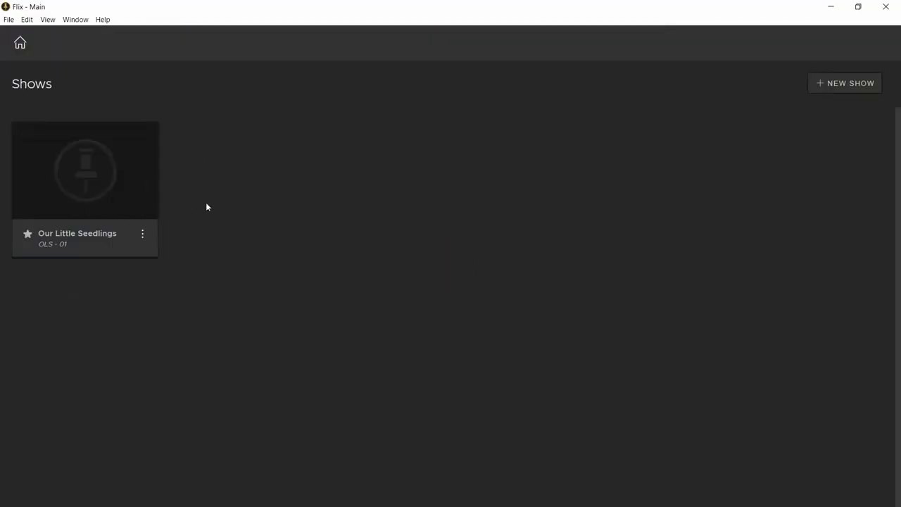
# Step: Open the Management Console, check Sketcher's group, and show the Studio Settings general page
pyautogui.click(9, 19)
pyautogui.click(32, 68)
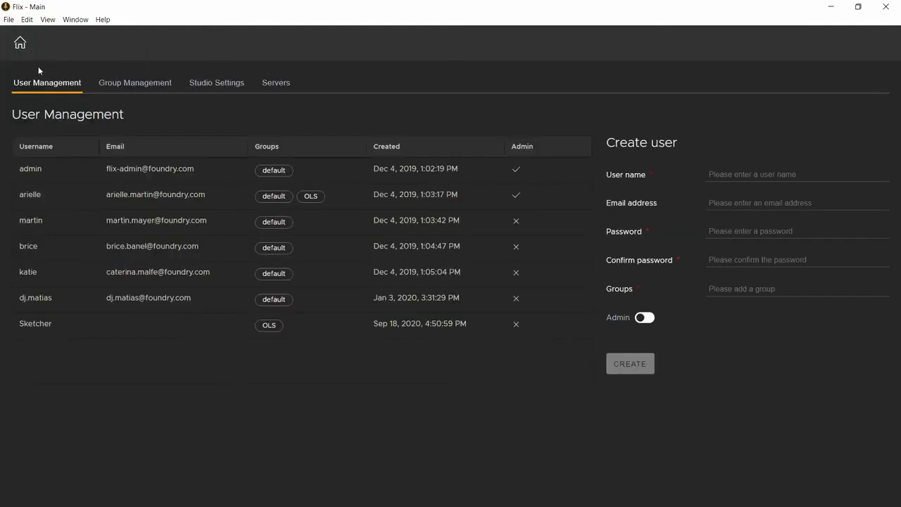
pyautogui.click(221, 87)
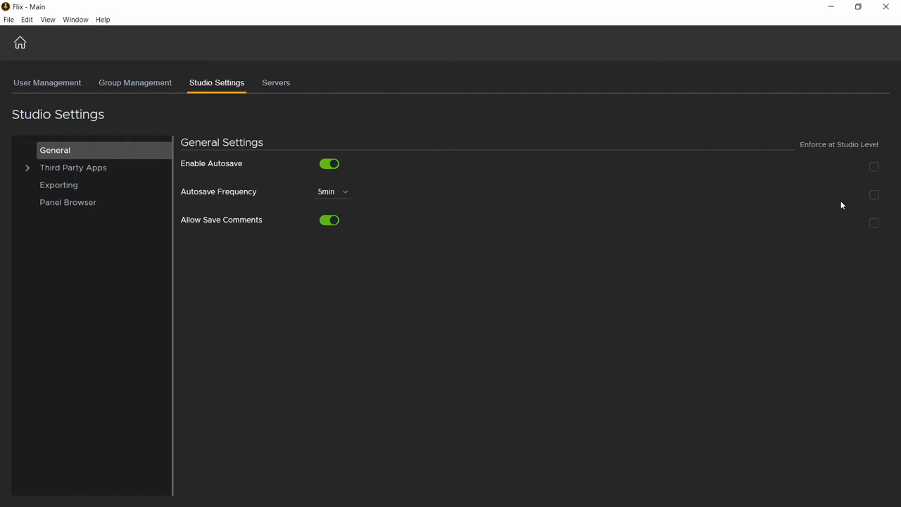
# Step: Review the studio's Third Party Apps General settings, then view the Storyboard Pro settings
pyautogui.click(71, 167)
pyautogui.click(64, 187)
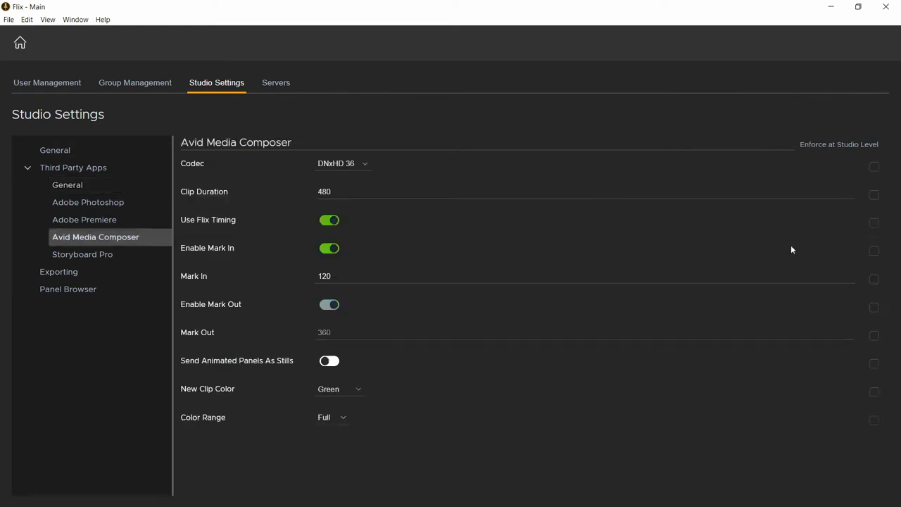
pyautogui.click(76, 255)
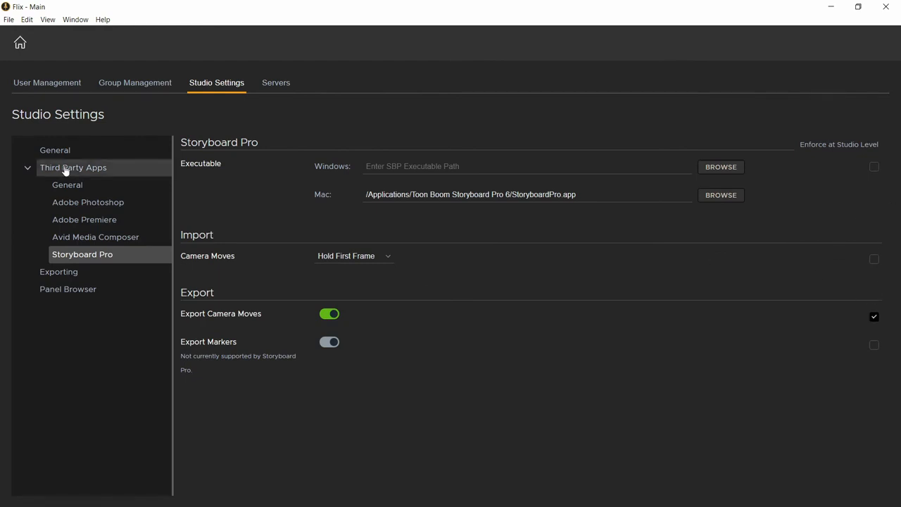
# Step: Go back to the shows and open Show Settings for Our Little Seedlings
pyautogui.click(20, 45)
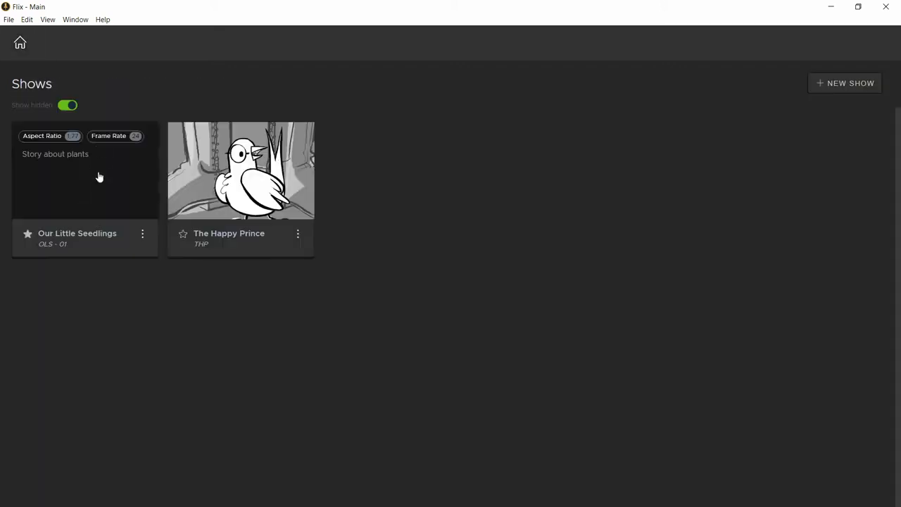
pyautogui.click(143, 234)
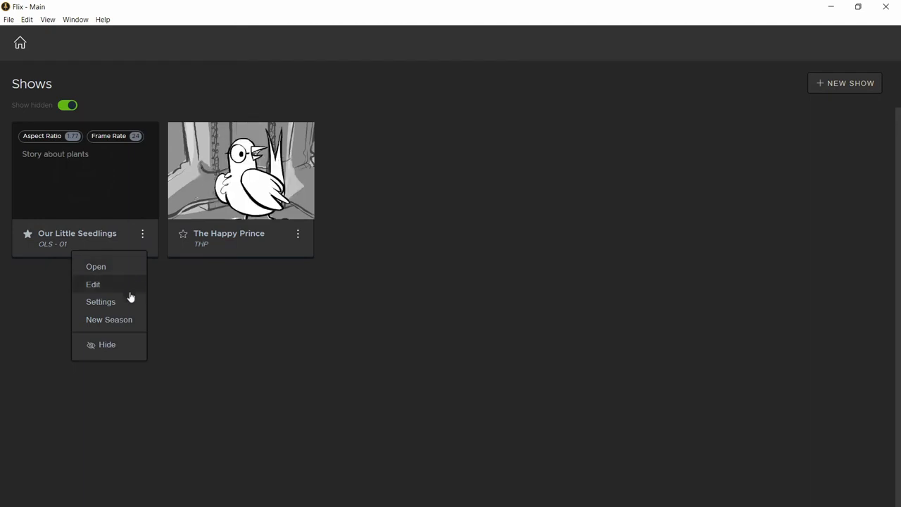
pyautogui.click(100, 302)
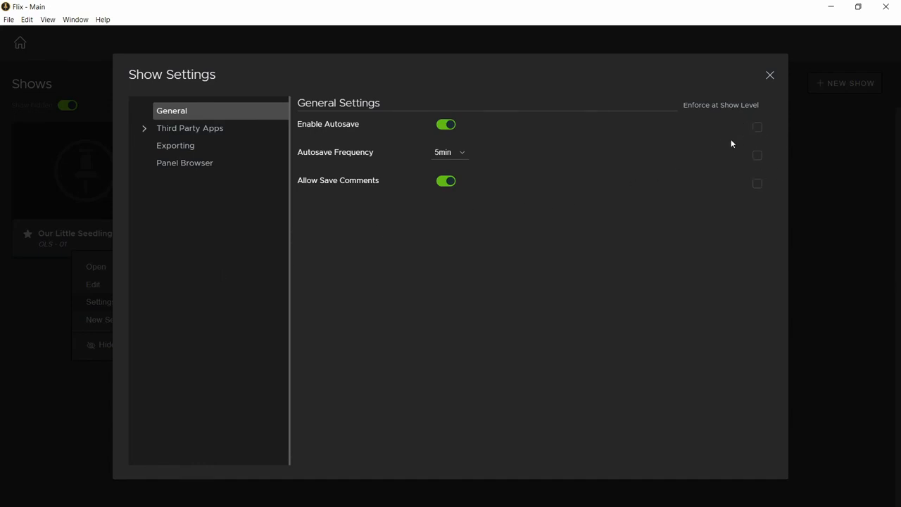
# Step: Keep Adobe Photoshop as Our Little Seedlings' sketching tool and enforce it at show level
pyautogui.click(147, 131)
pyautogui.click(184, 145)
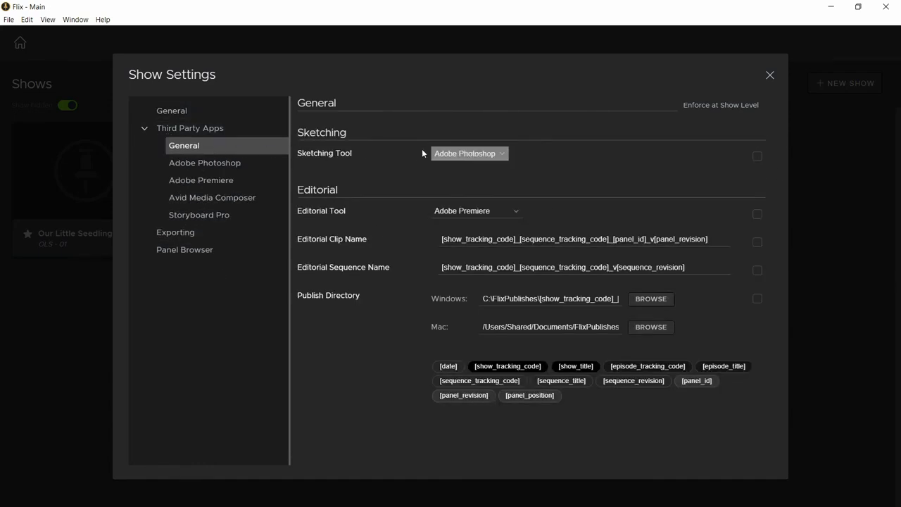
pyautogui.click(489, 159)
pyautogui.click(477, 167)
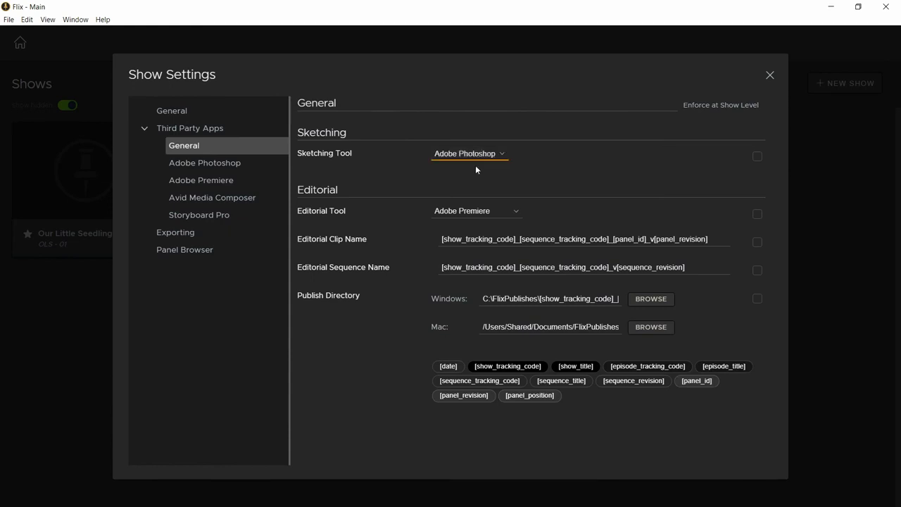
pyautogui.click(757, 158)
# Step: Close Show Settings and look over the Our Little Seedlings and The Happy Prince show cards
pyautogui.click(772, 76)
pyautogui.moveTo(84, 138)
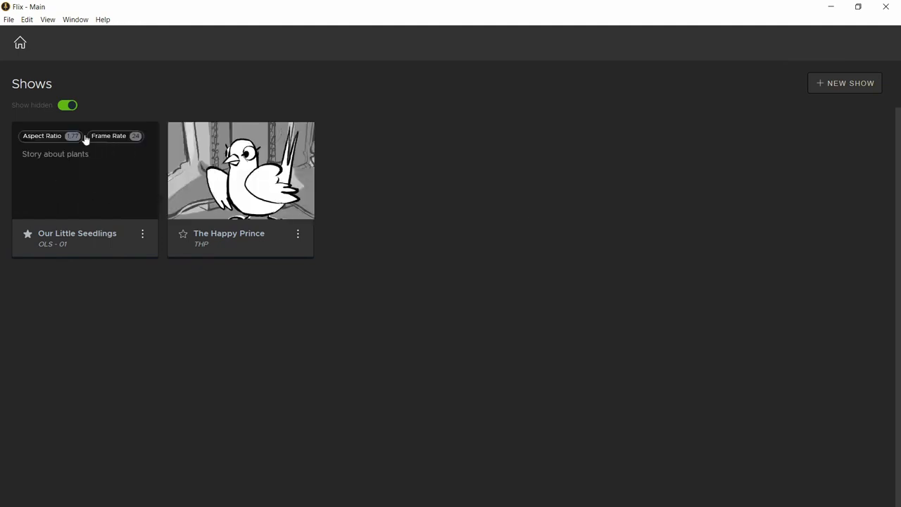
pyautogui.moveTo(297, 186)
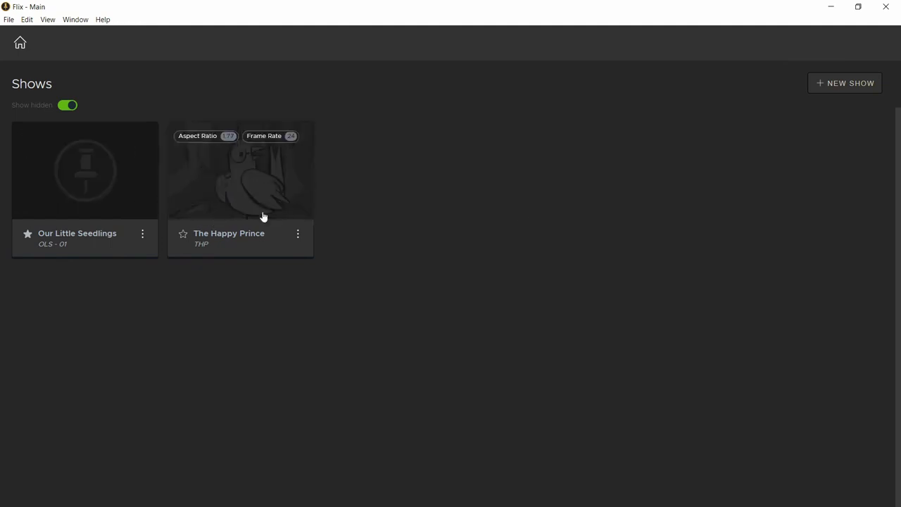
pyautogui.moveTo(121, 231)
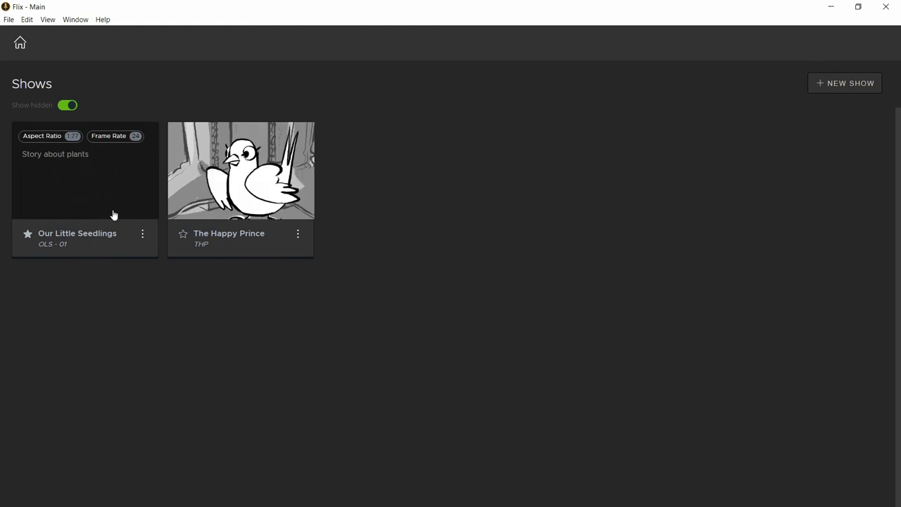
# Step: Set Storyboard Pro as the personal sketching tool in Preferences
pyautogui.click(9, 19)
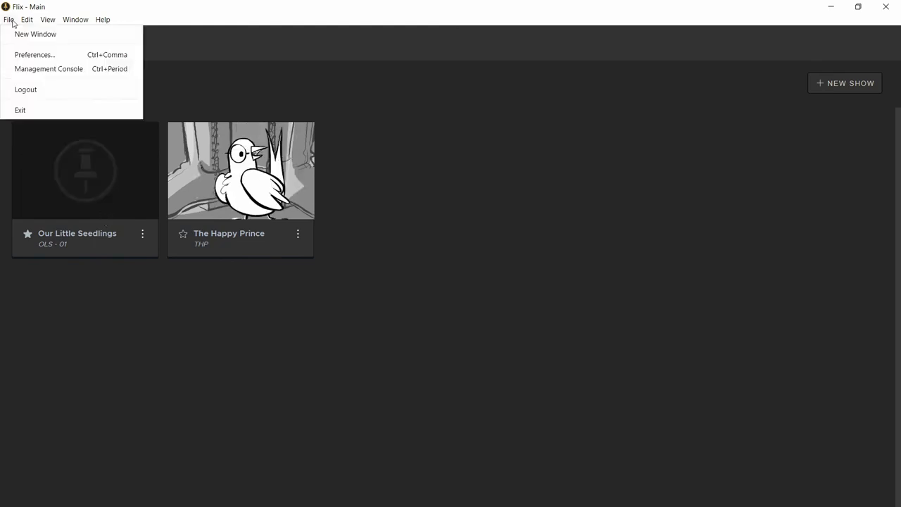
pyautogui.click(29, 54)
pyautogui.click(150, 132)
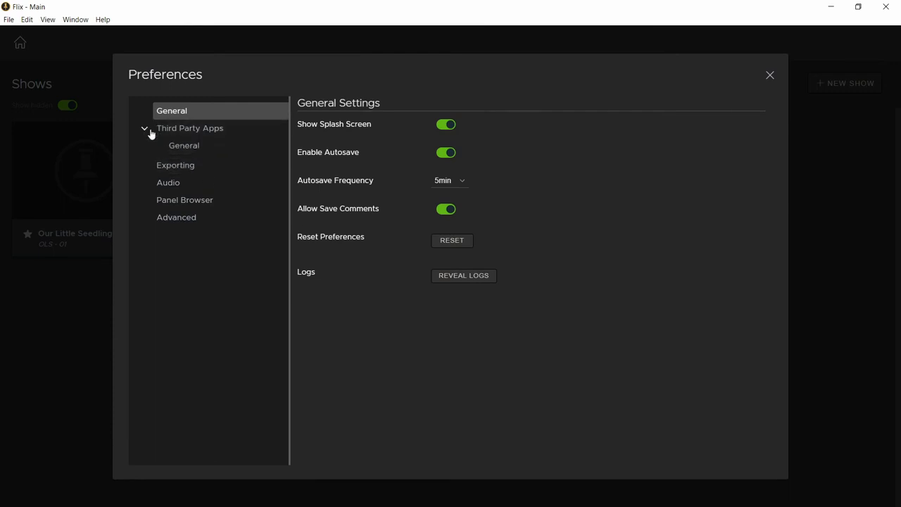
pyautogui.click(186, 147)
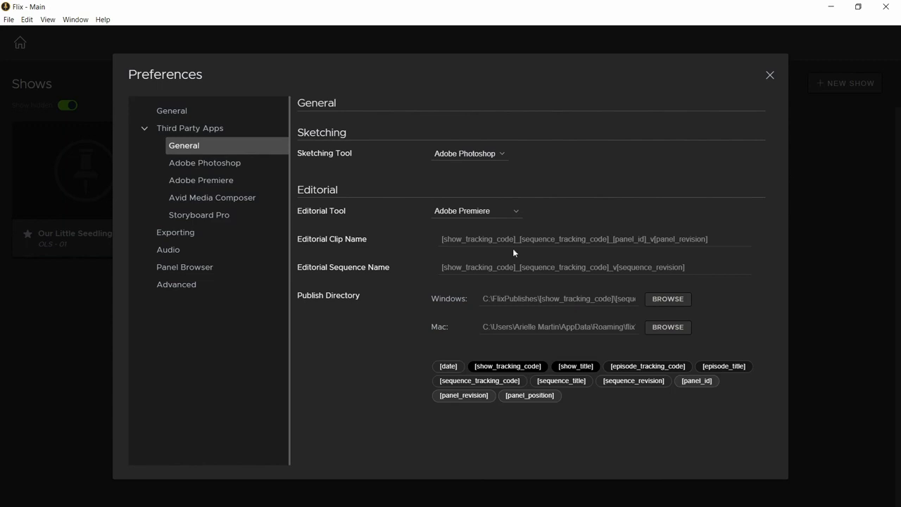
pyautogui.click(501, 156)
pyautogui.click(496, 174)
pyautogui.click(769, 75)
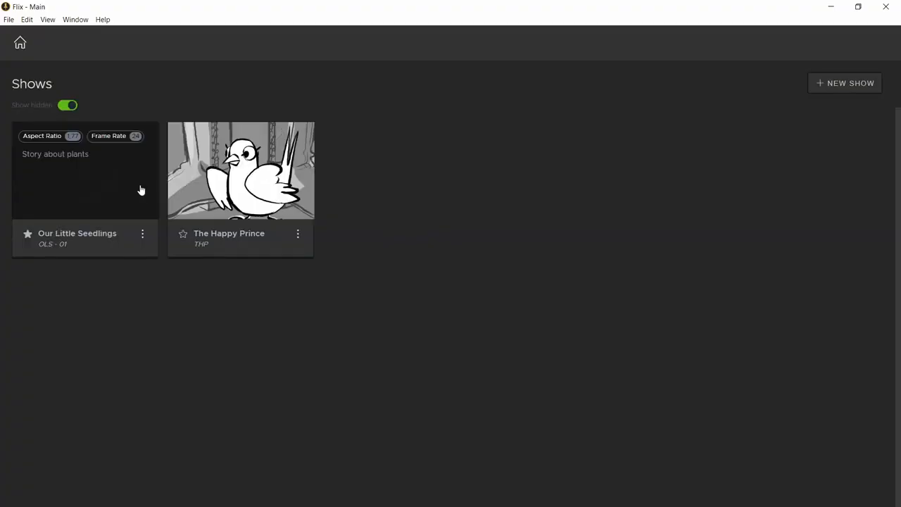
# Step: Open Our Little Seedlings > EP01 > 0010 revision 1 and open its panel for sketching
pyautogui.click(133, 187)
pyautogui.click(125, 162)
pyautogui.click(126, 162)
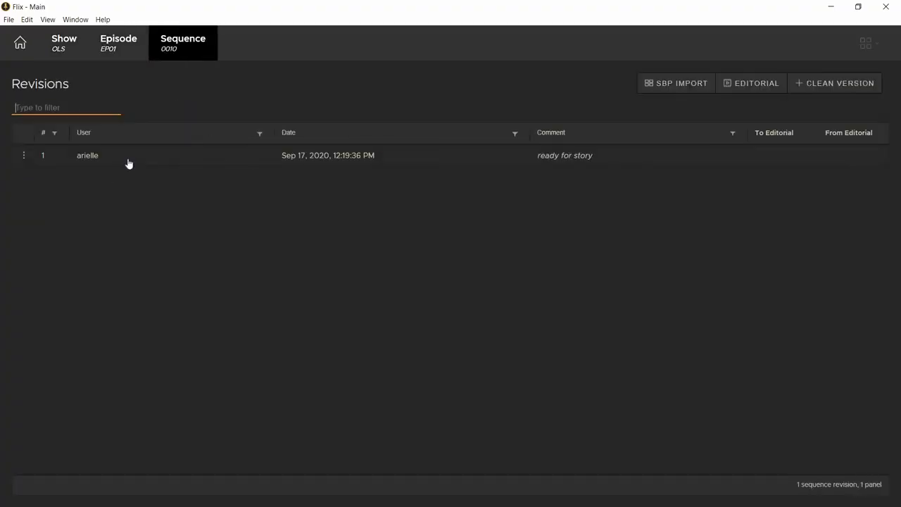
pyautogui.click(130, 162)
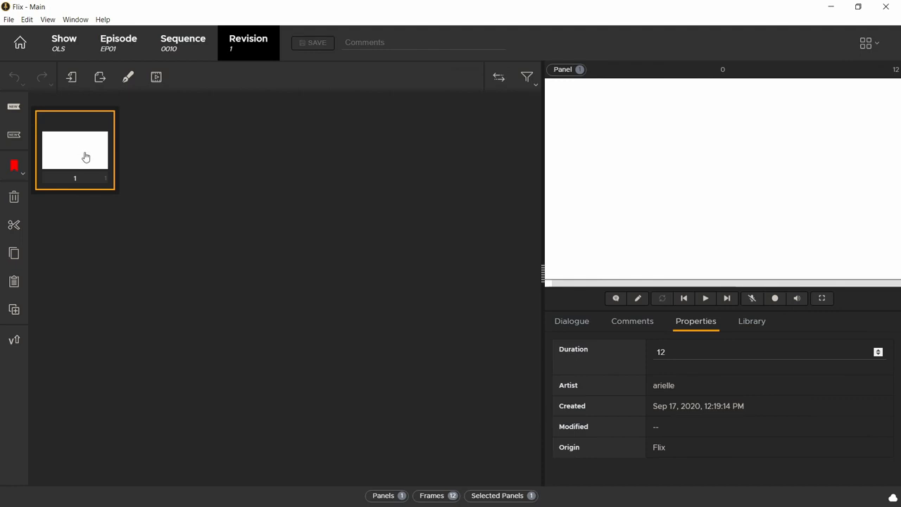
pyautogui.doubleClick(85, 156)
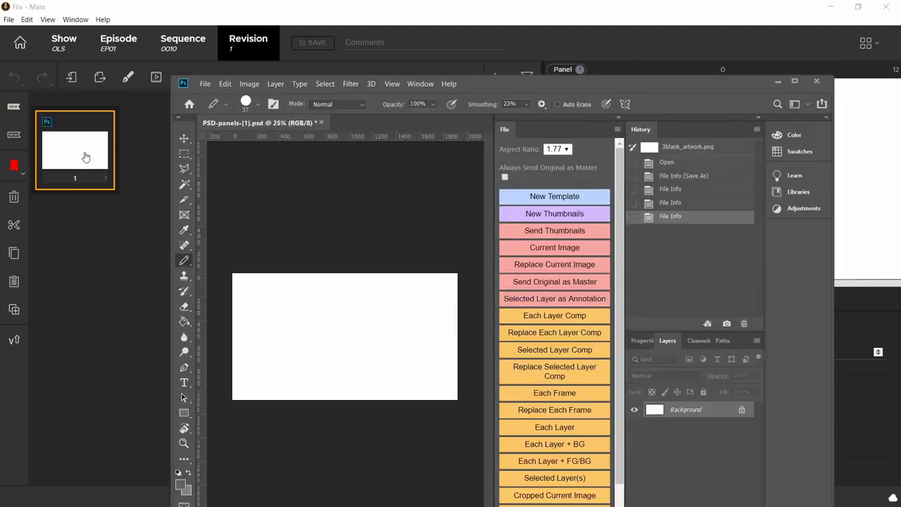